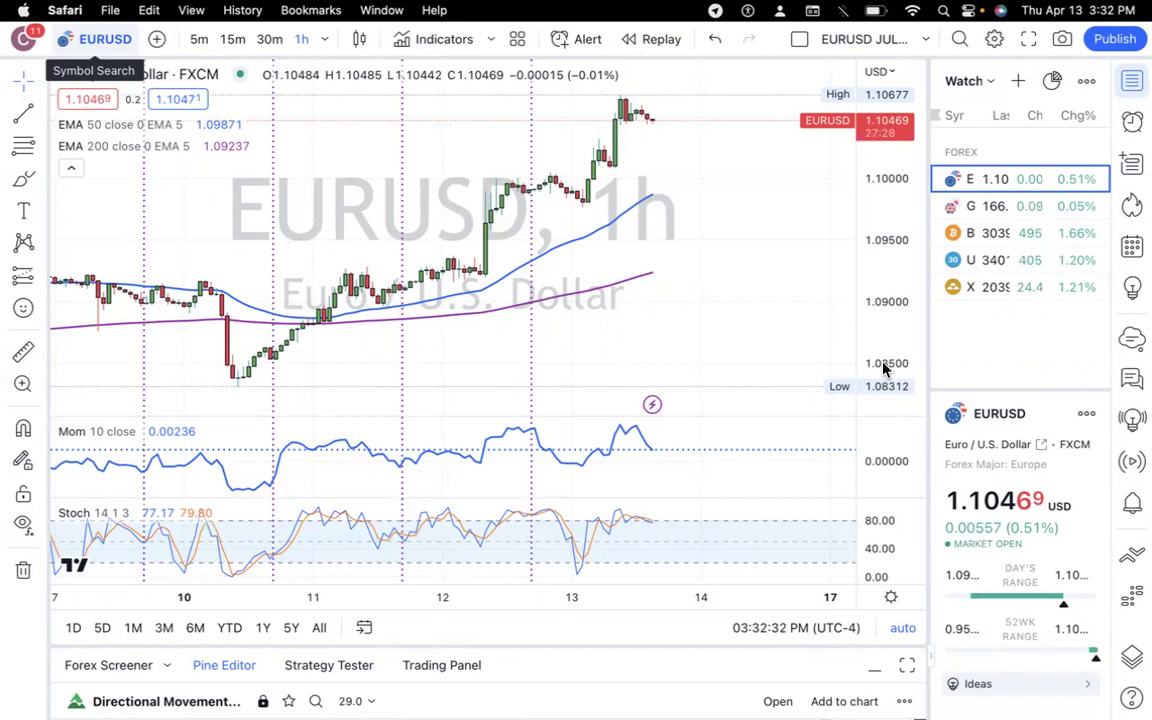
Place a Long Position on the 12 Apr candle: entry 1.09213, target 1.09686, stop 1.08740
mouse_move(578, 695)
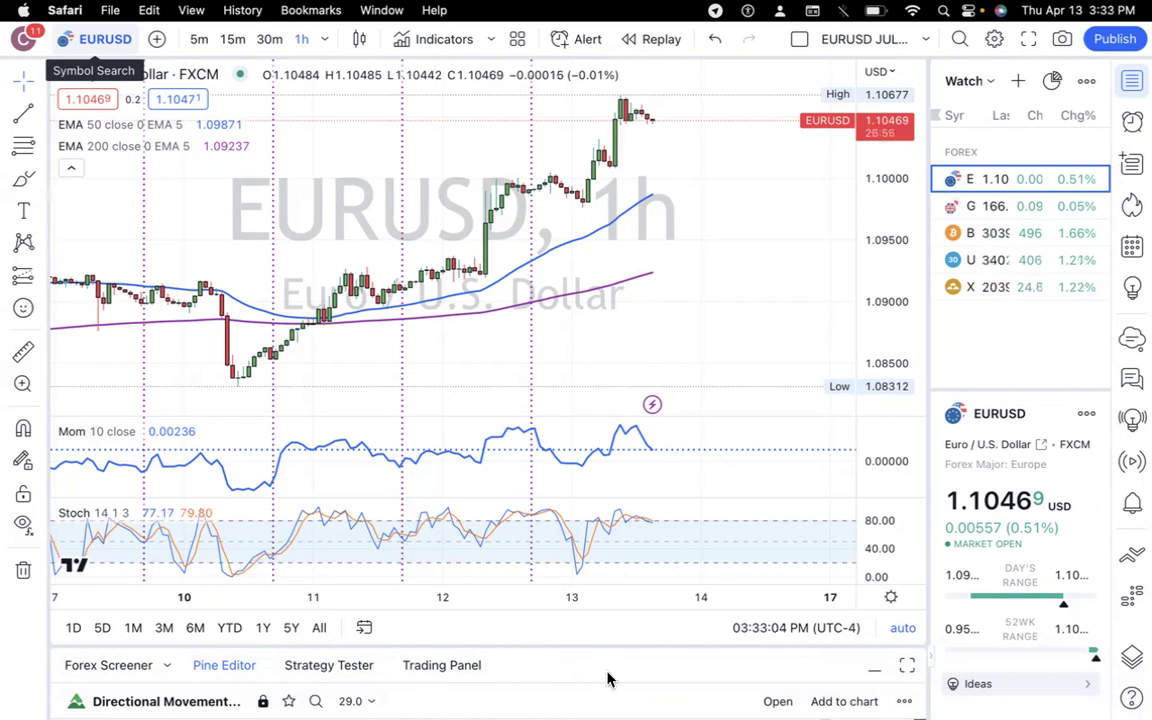
mouse_move(656, 8)
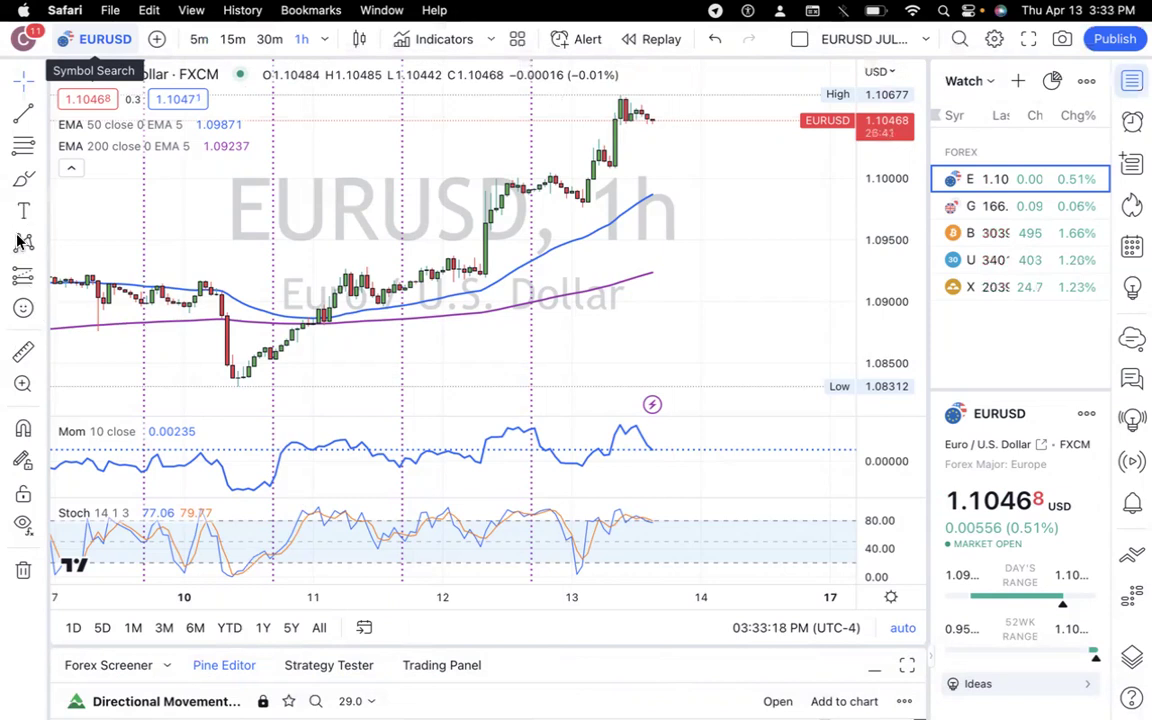
left_click(39, 280)
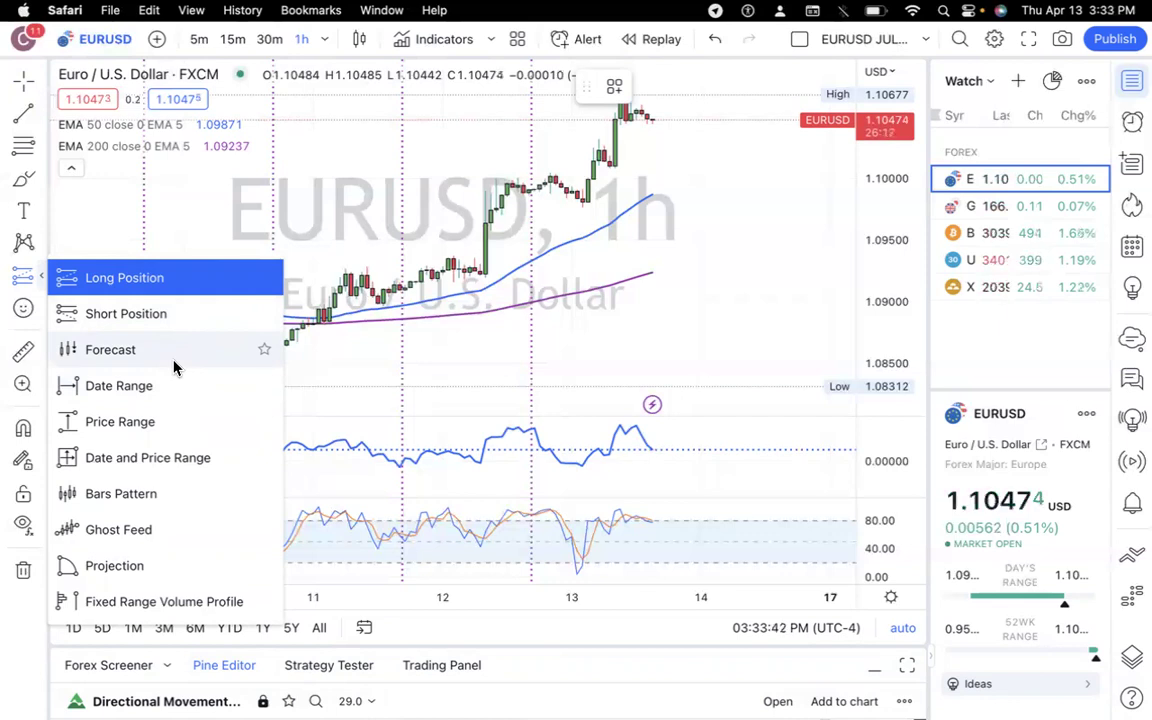
left_click(160, 287)
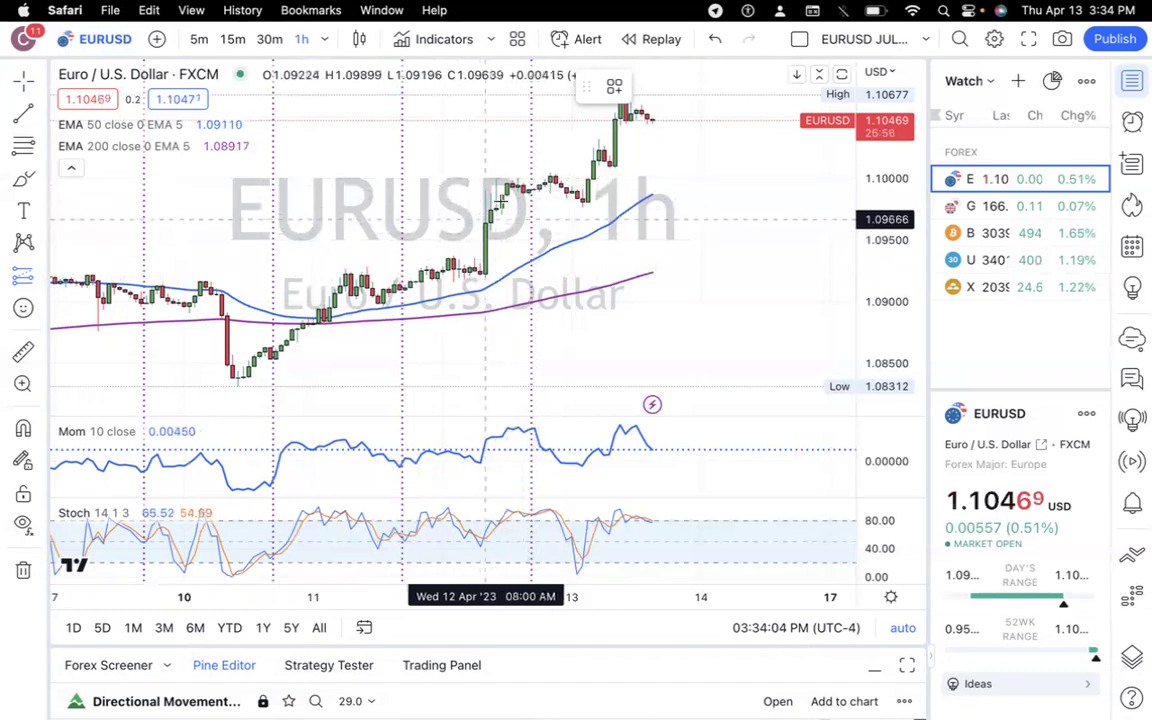
left_click(485, 274)
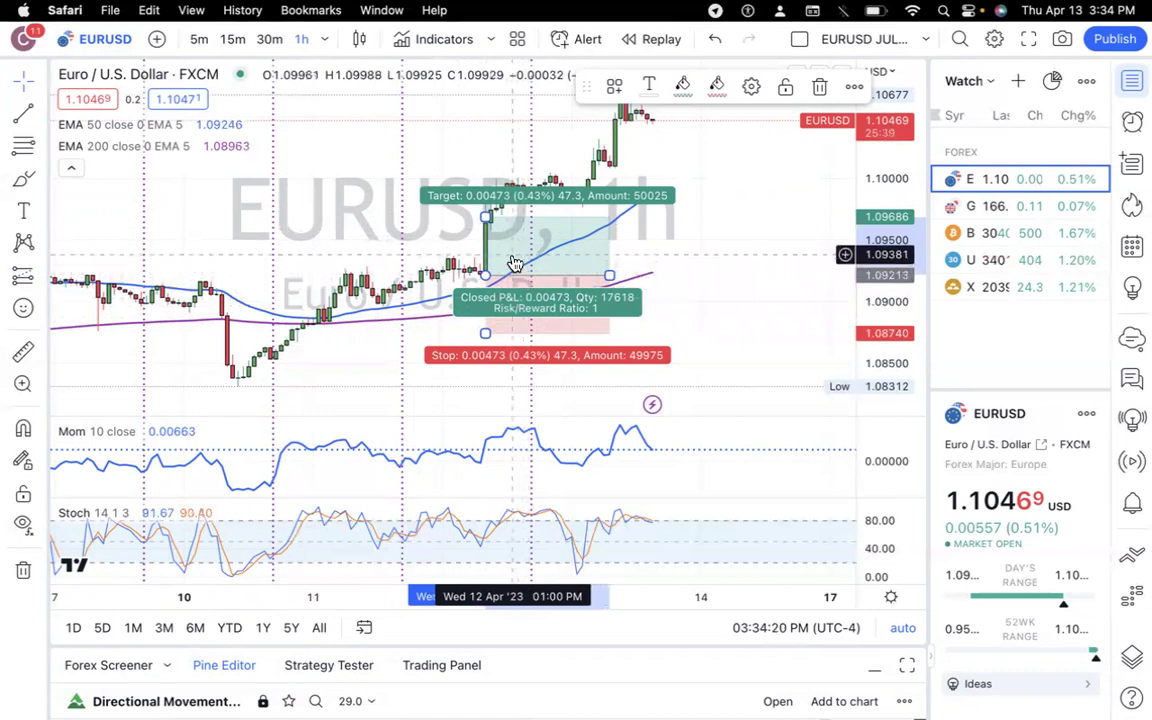
Set the long position's profit and stop ticks to 500 each, giving target 1.09713 and stop 1.08713
double_click(516, 264)
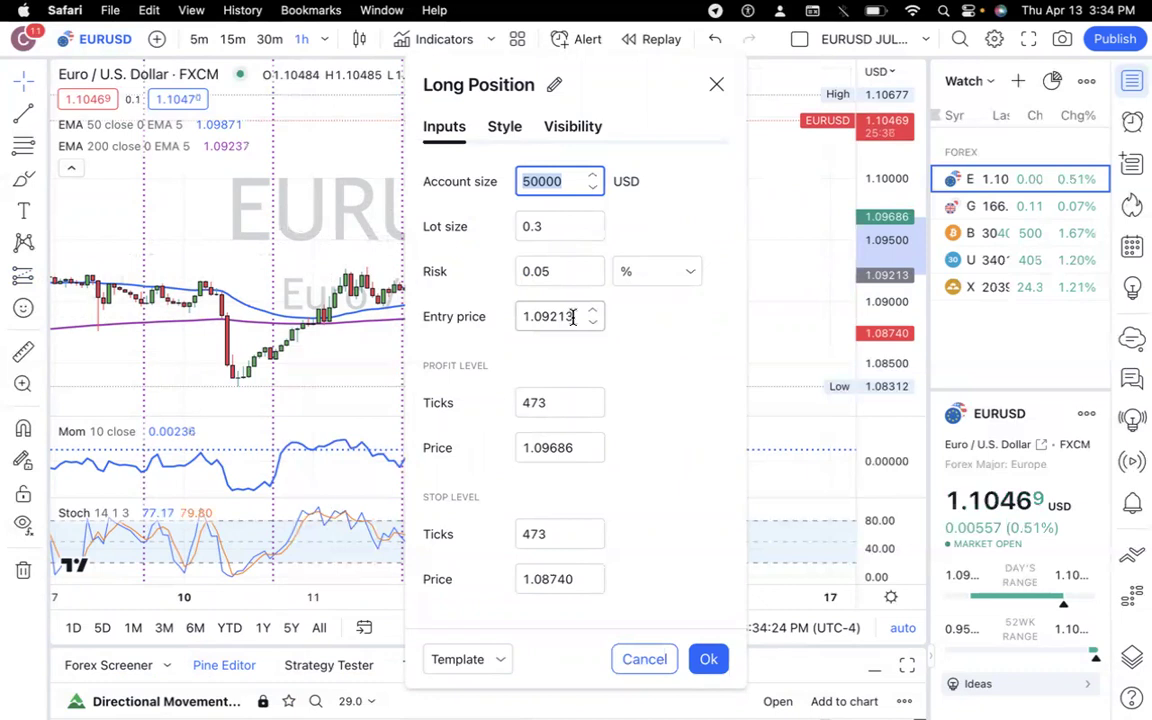
left_click_drag(573, 317, 513, 317)
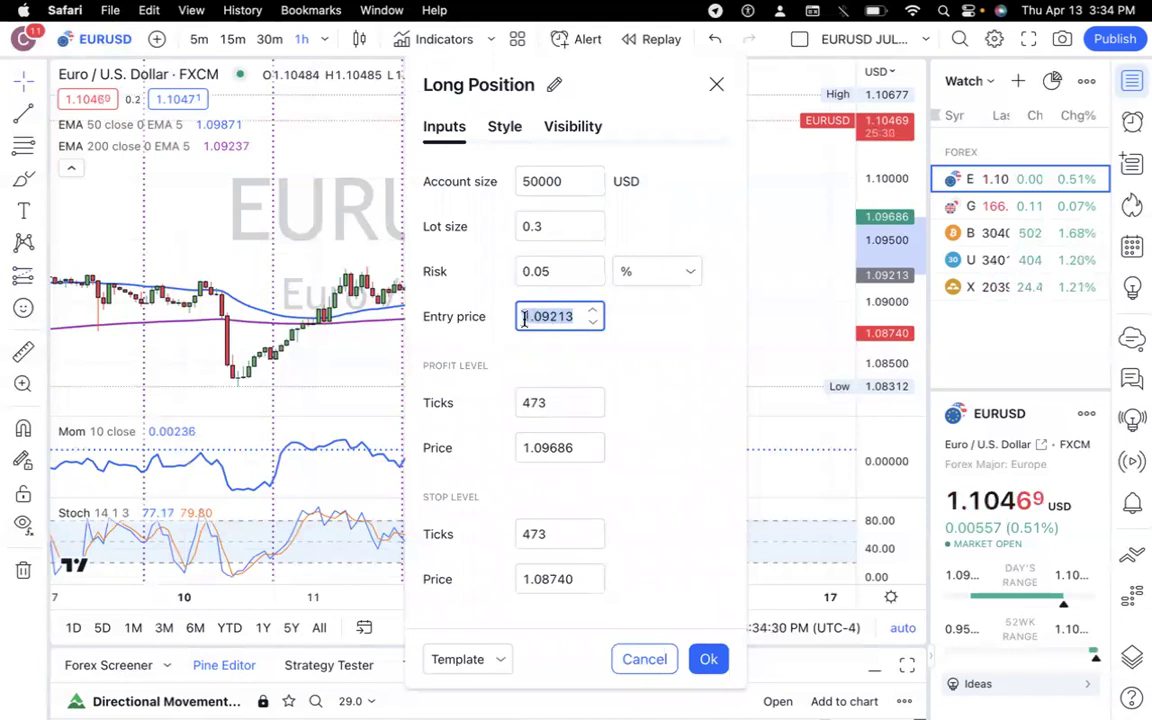
left_click_drag(548, 402, 514, 404)
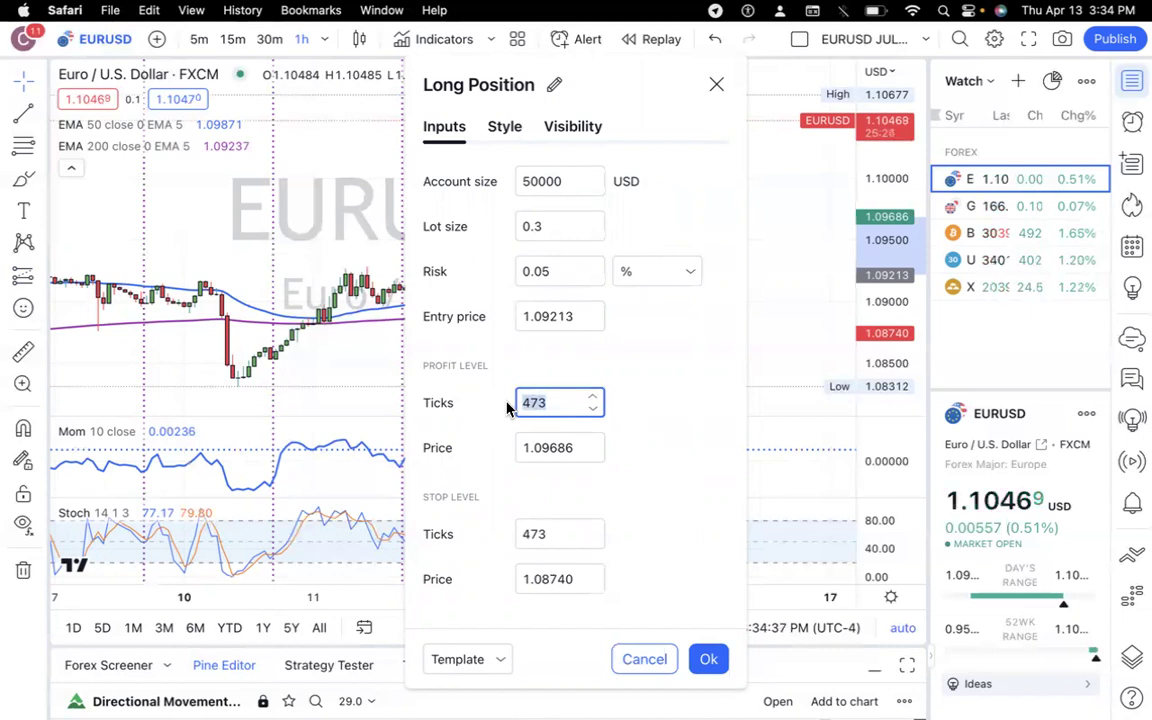
type("500")
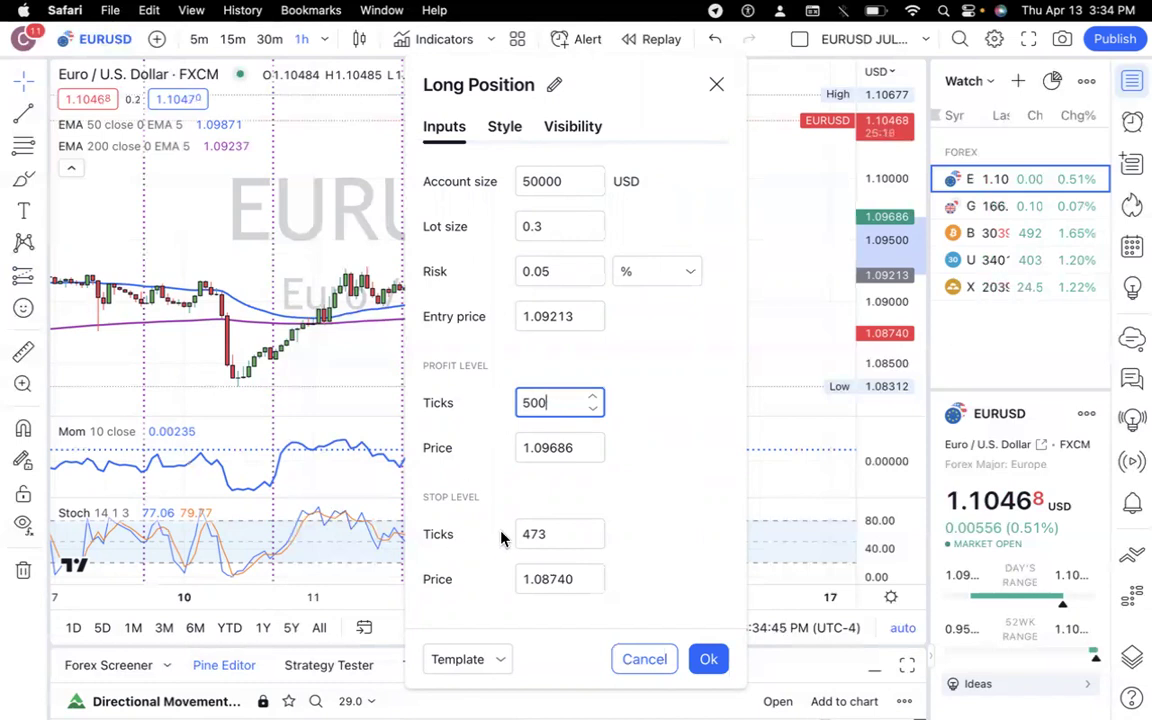
left_click_drag(545, 535, 465, 524)
type("500")
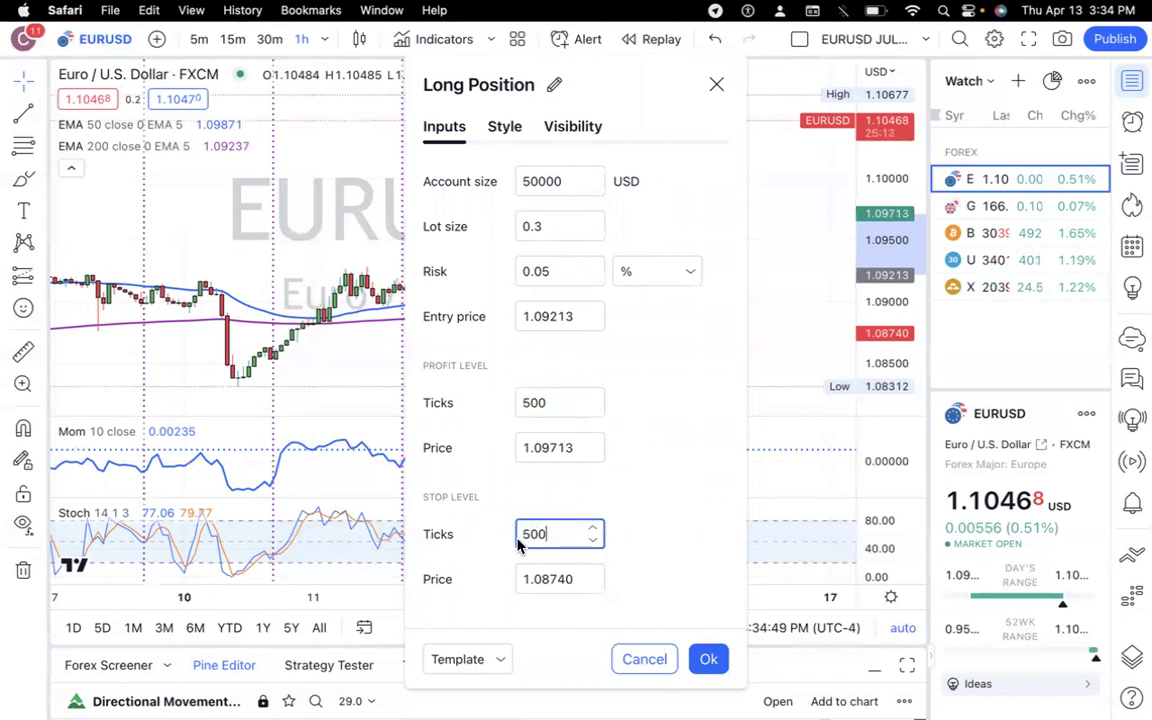
left_click(645, 505)
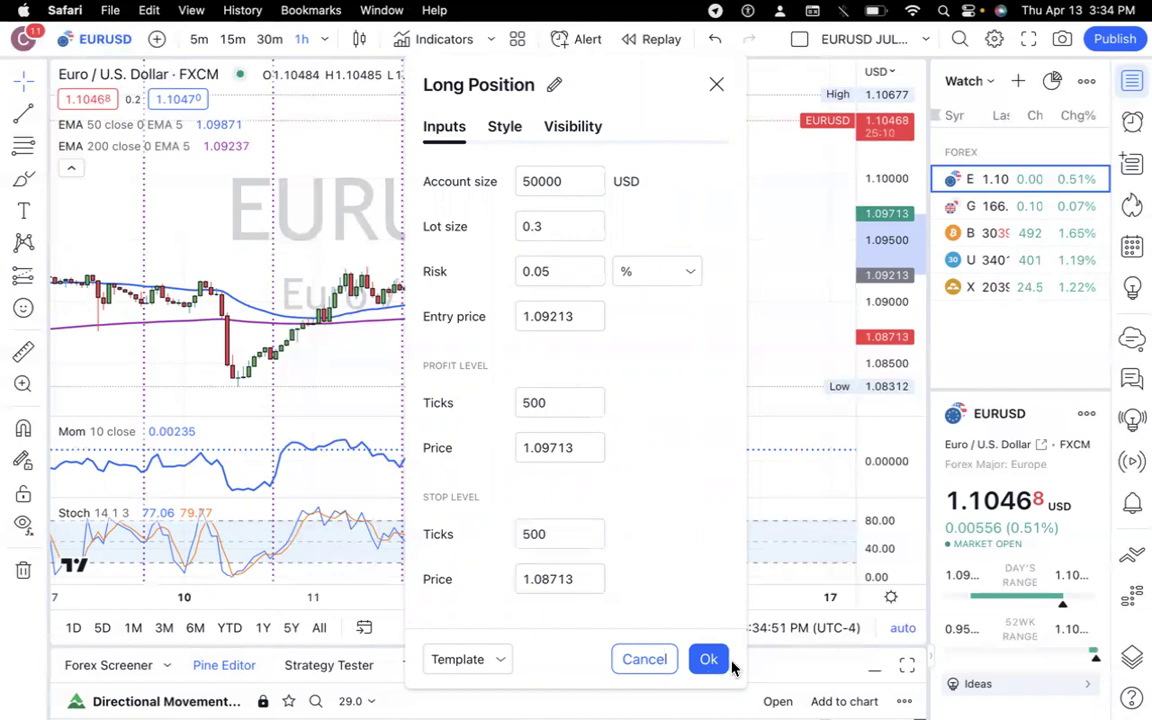
mouse_move(617, 320)
left_mouse_down()
mouse_move(625, 333)
mouse_move(676, 287)
left_mouse_up()
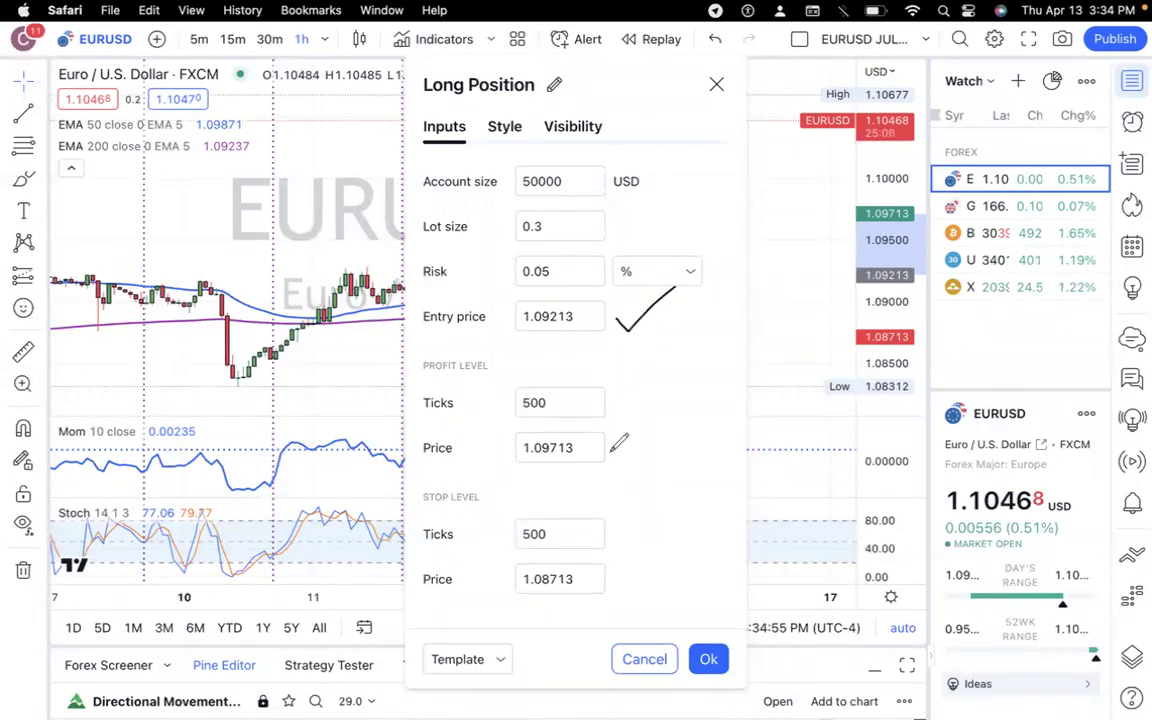
left_click_drag(612, 440, 674, 411)
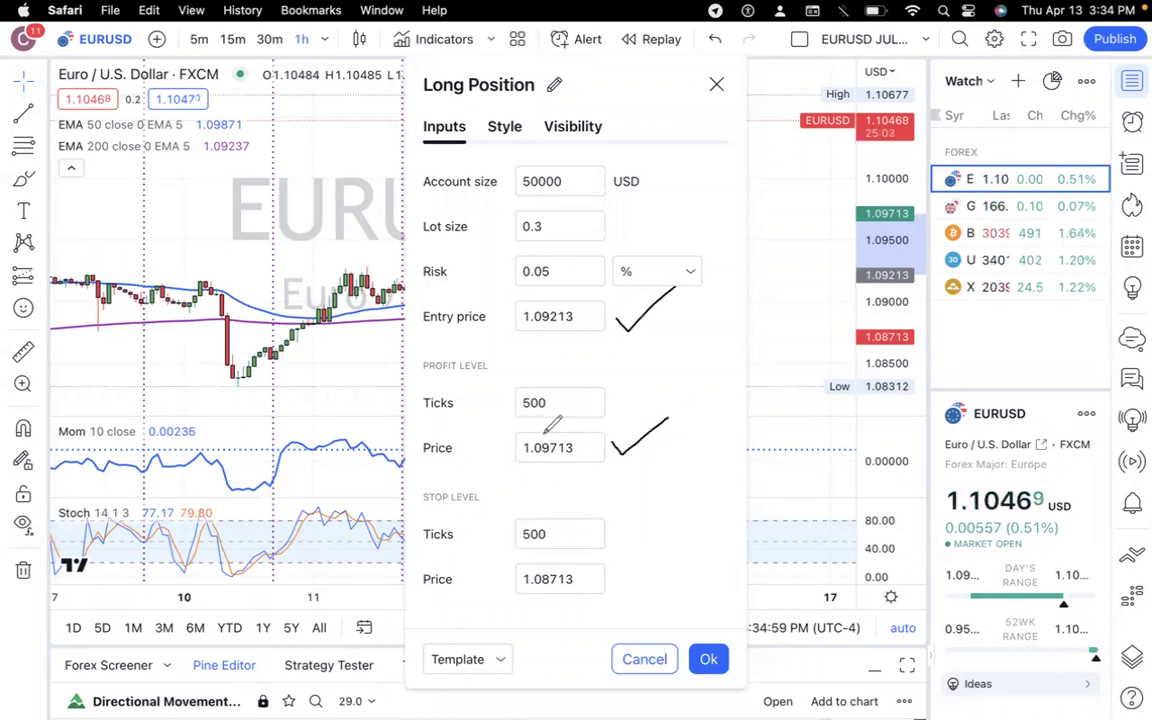
left_click_drag(625, 574, 683, 543)
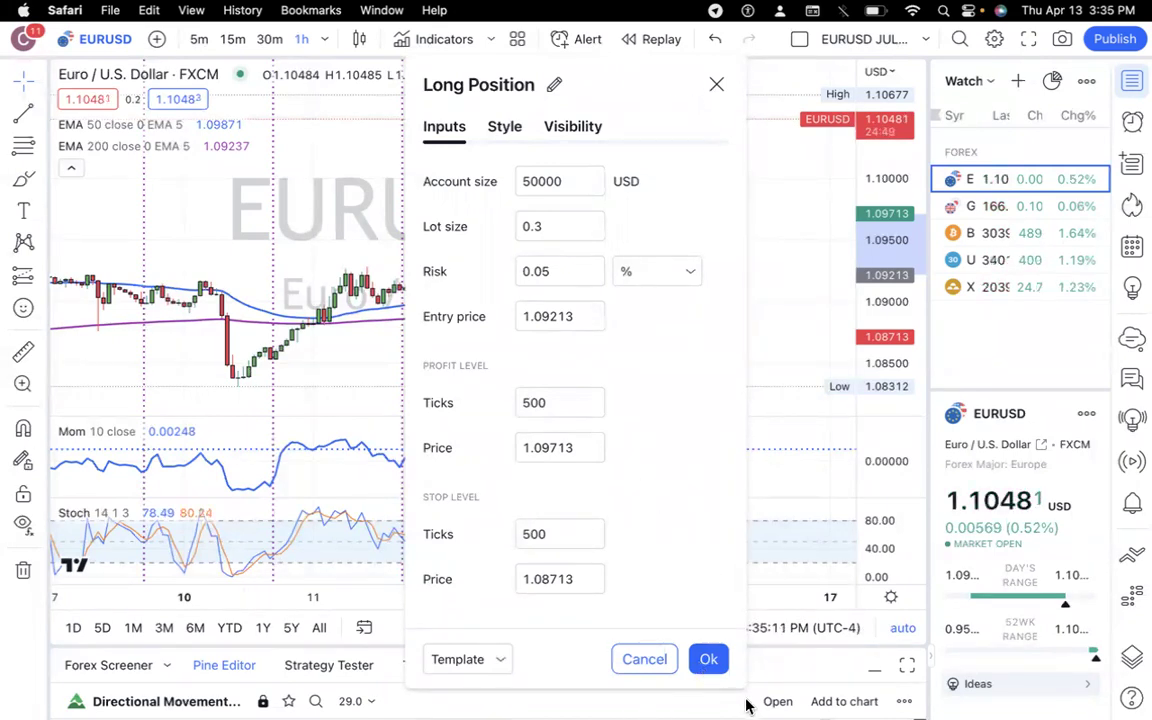
left_click(707, 662)
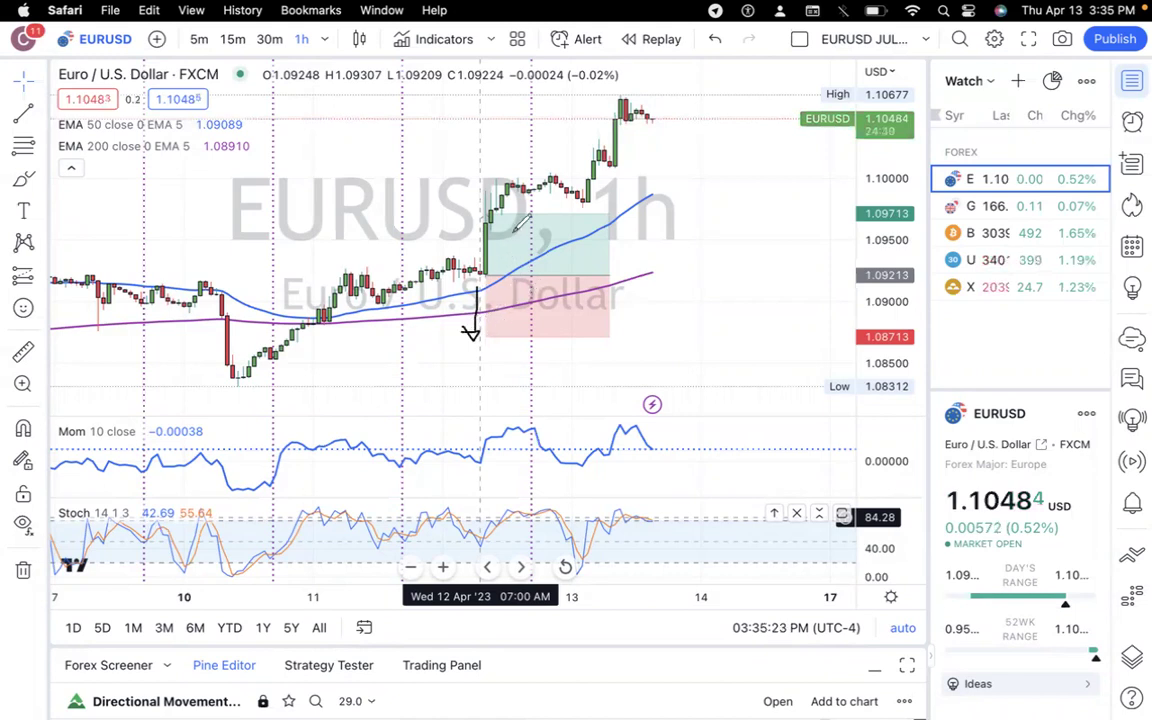
Sketch an arrow, target and stop marks and a price-label box, then clear them
left_click_drag(492, 272, 531, 214)
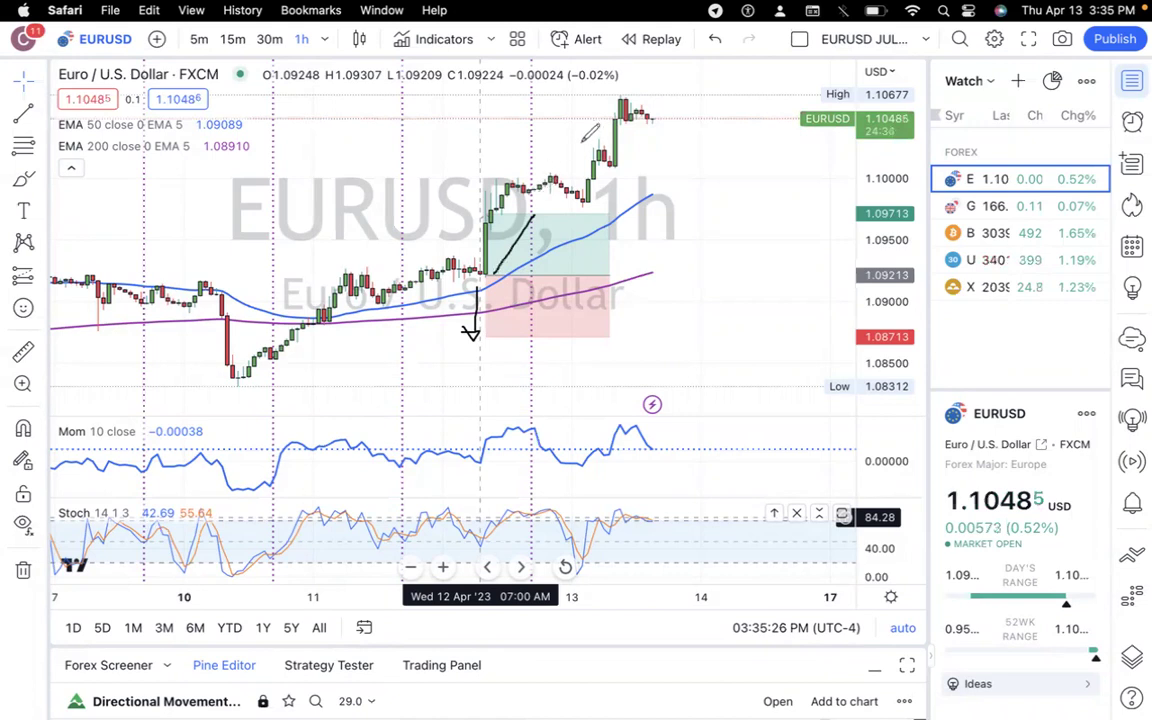
left_click_drag(515, 216, 560, 216)
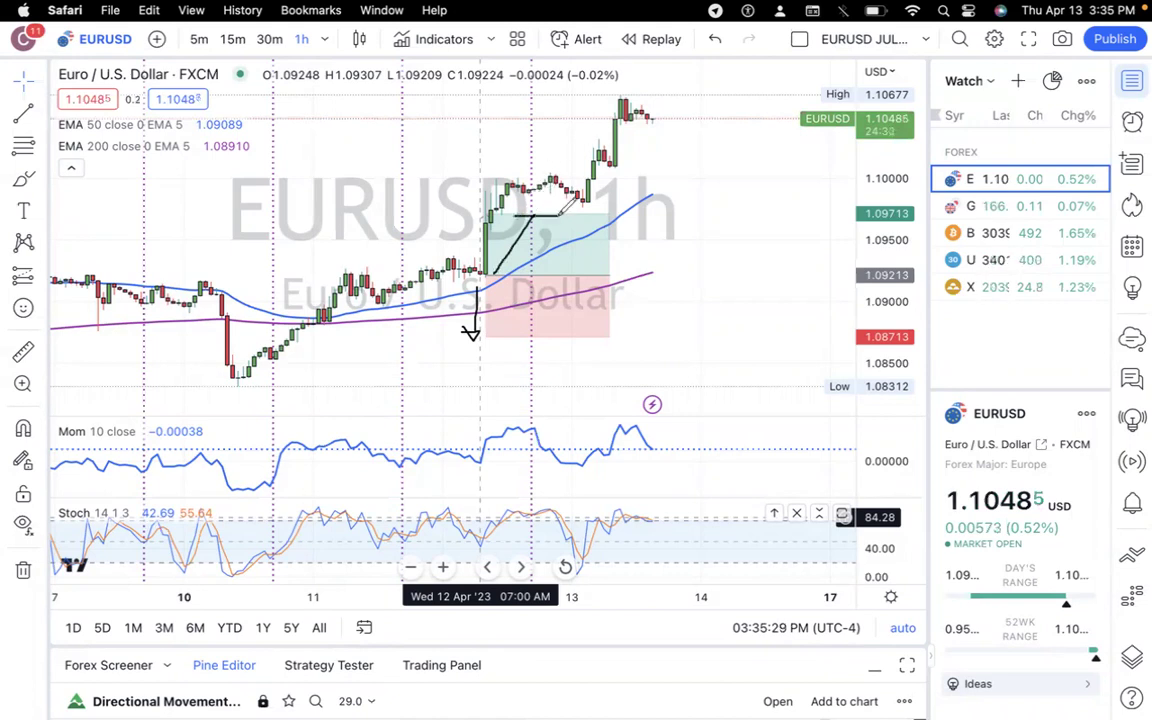
left_click_drag(490, 337, 528, 337)
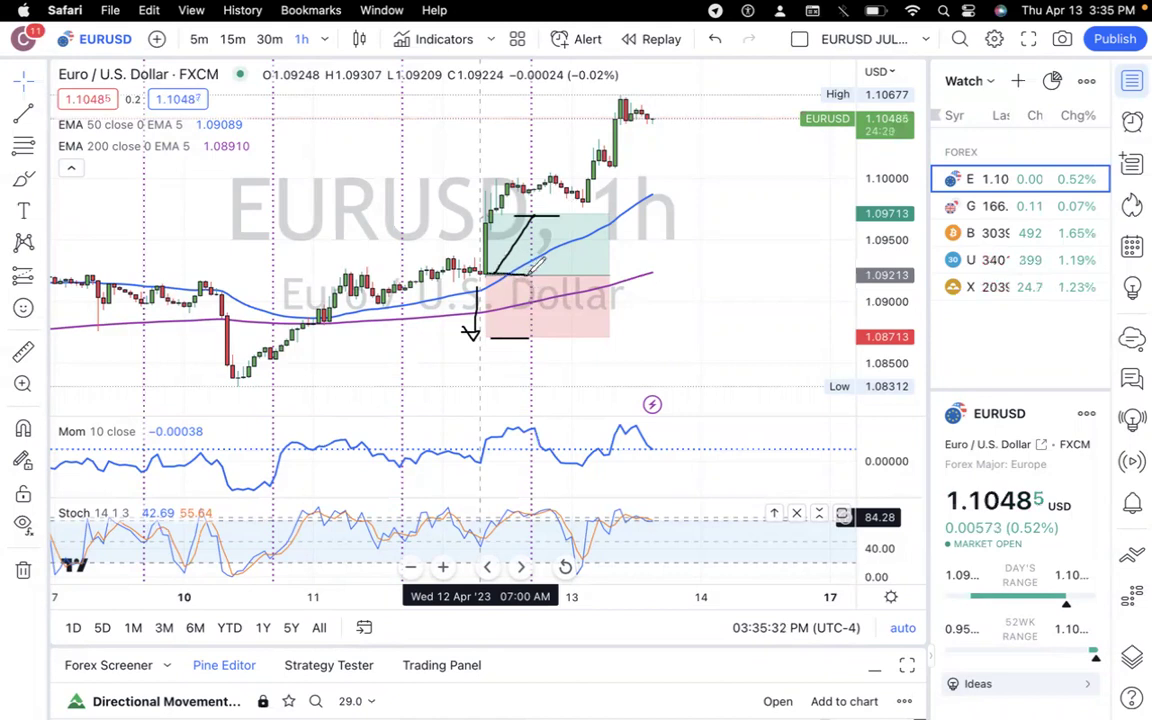
left_click_drag(836, 196, 851, 369)
left_click_drag(838, 192, 850, 372)
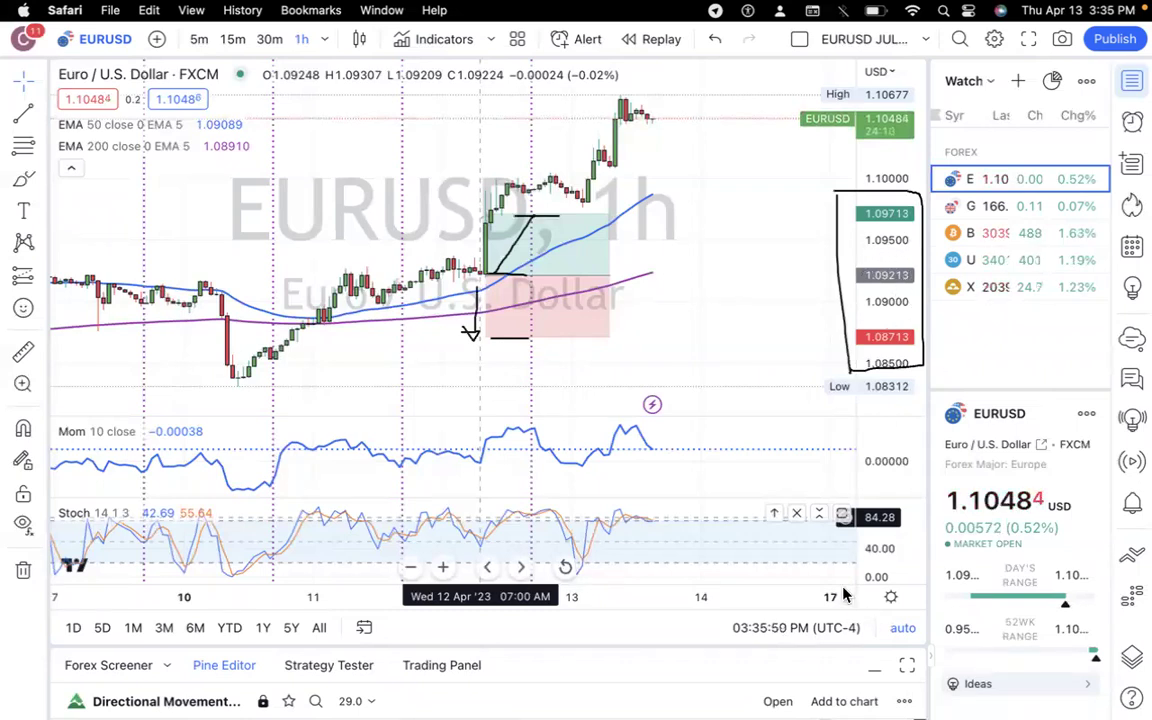
key("Escape")
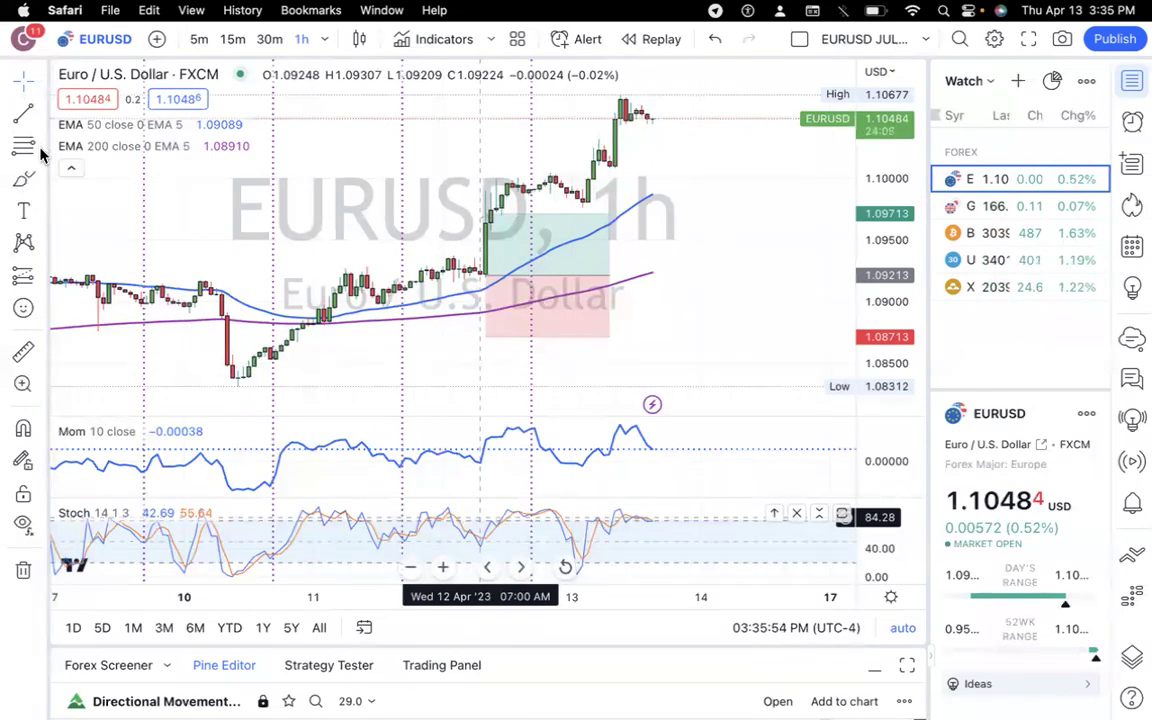
Place a Short Position near the latest candles: entry 1.10681, stop 1.11154, target 1.10208
left_click(40, 278)
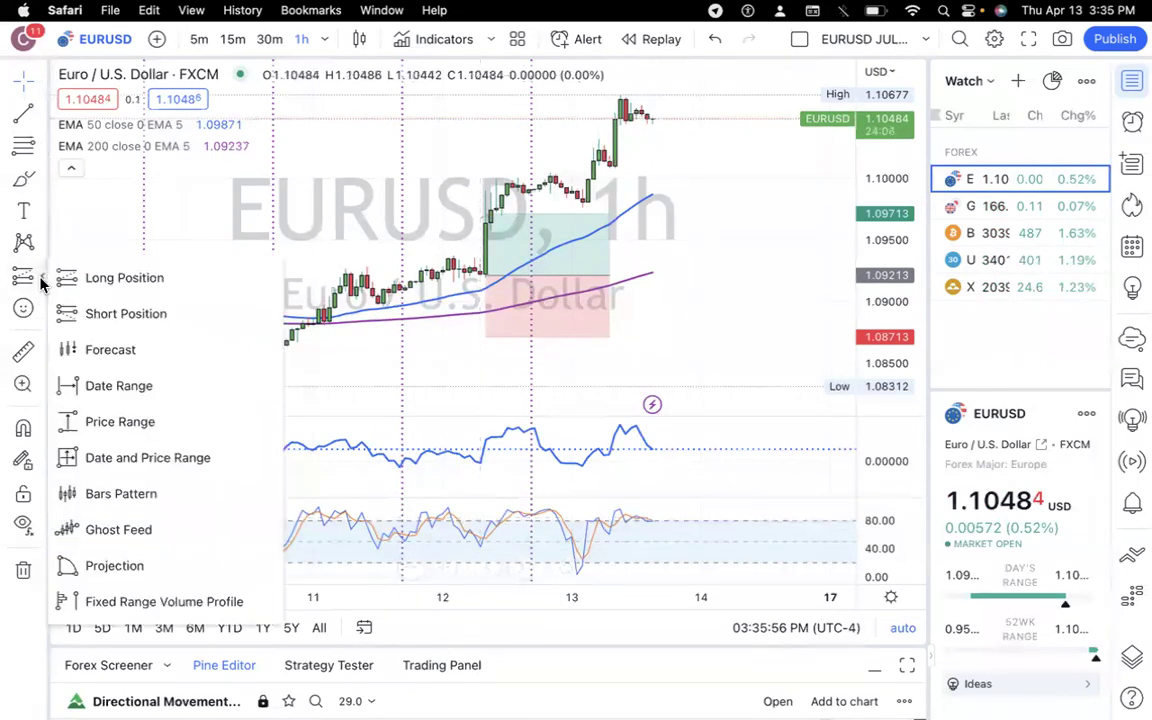
left_click(95, 318)
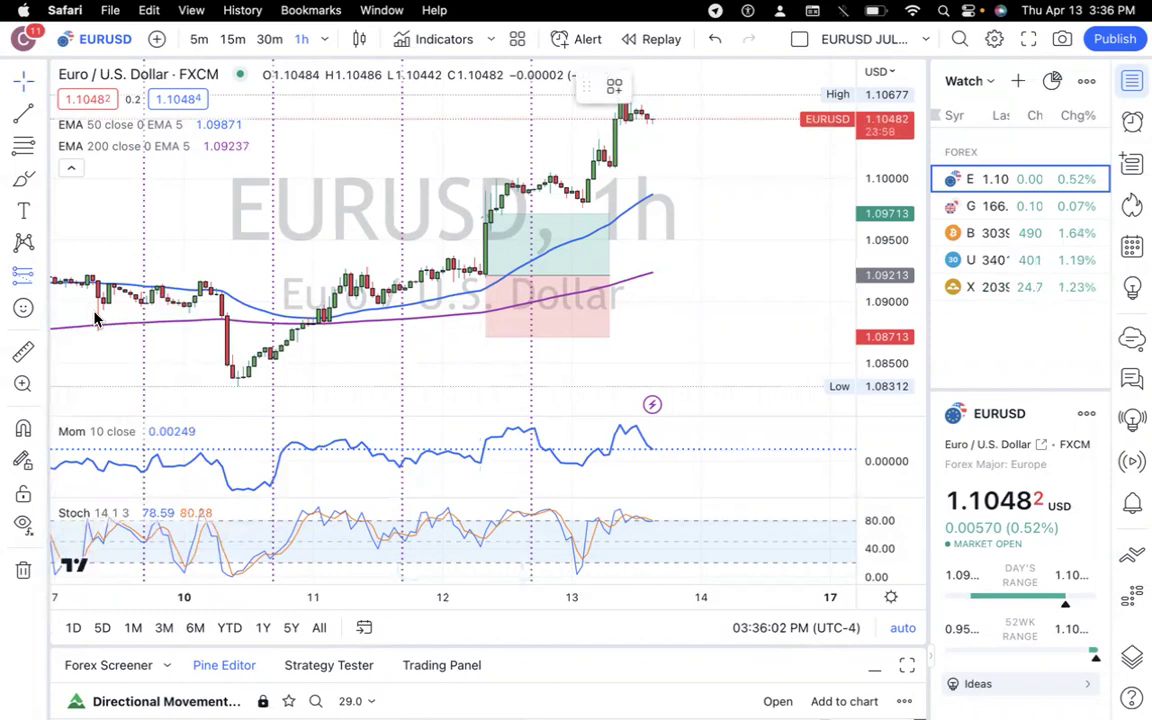
left_click(658, 100)
Delete the long position box and check the short position's levels
left_click(580, 222)
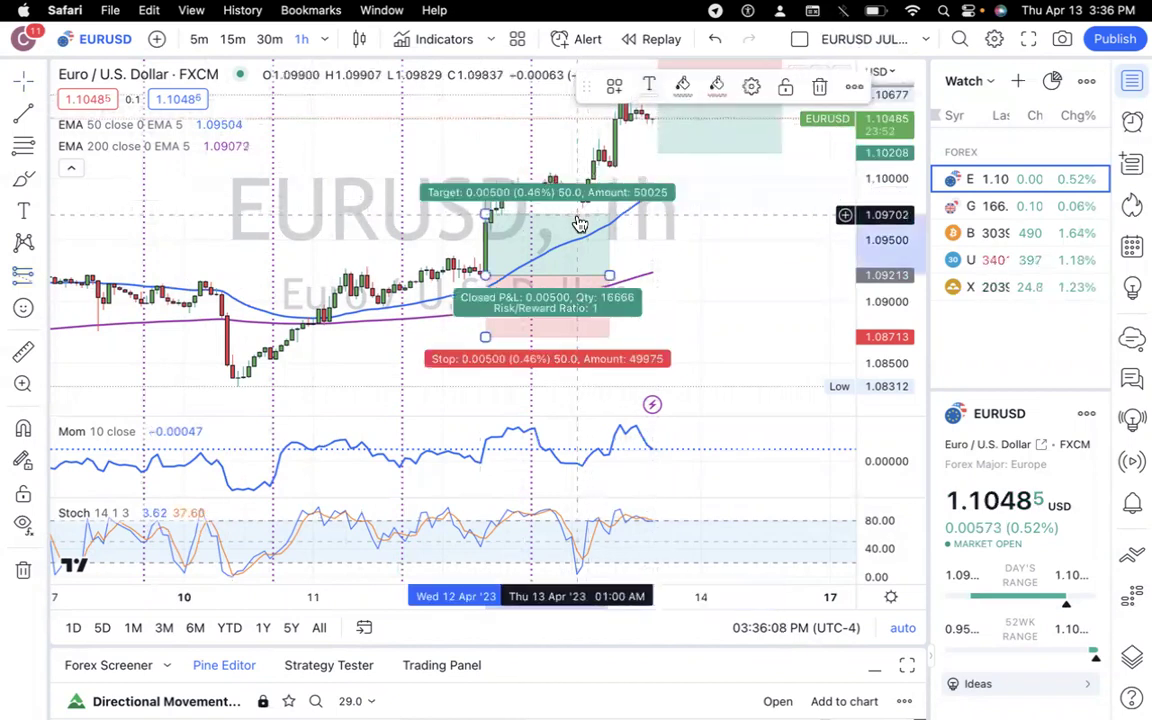
key("Delete")
scroll(728, 293, "right", 2)
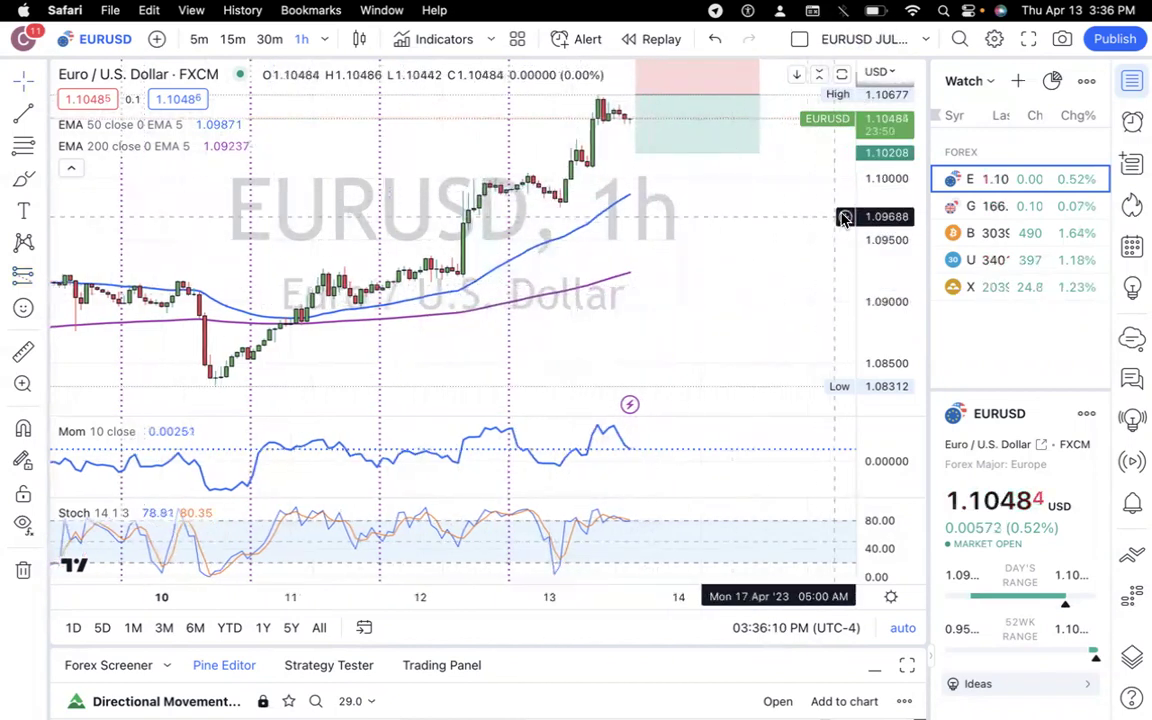
left_click(677, 187)
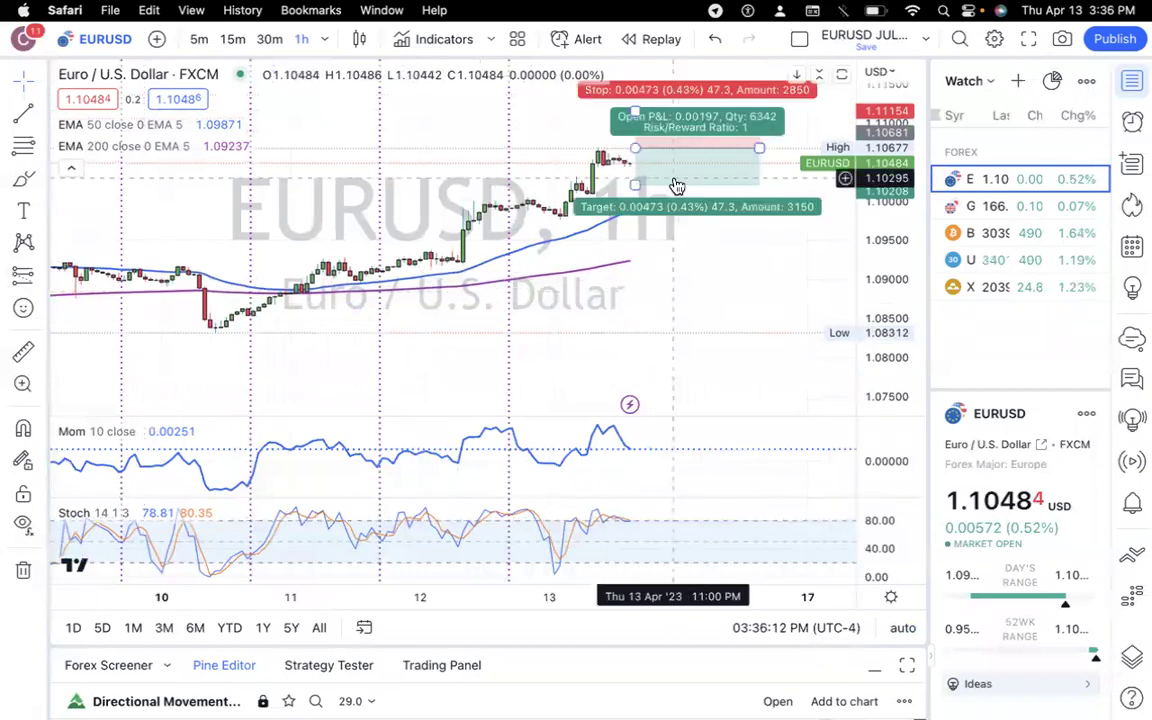
left_click(776, 125)
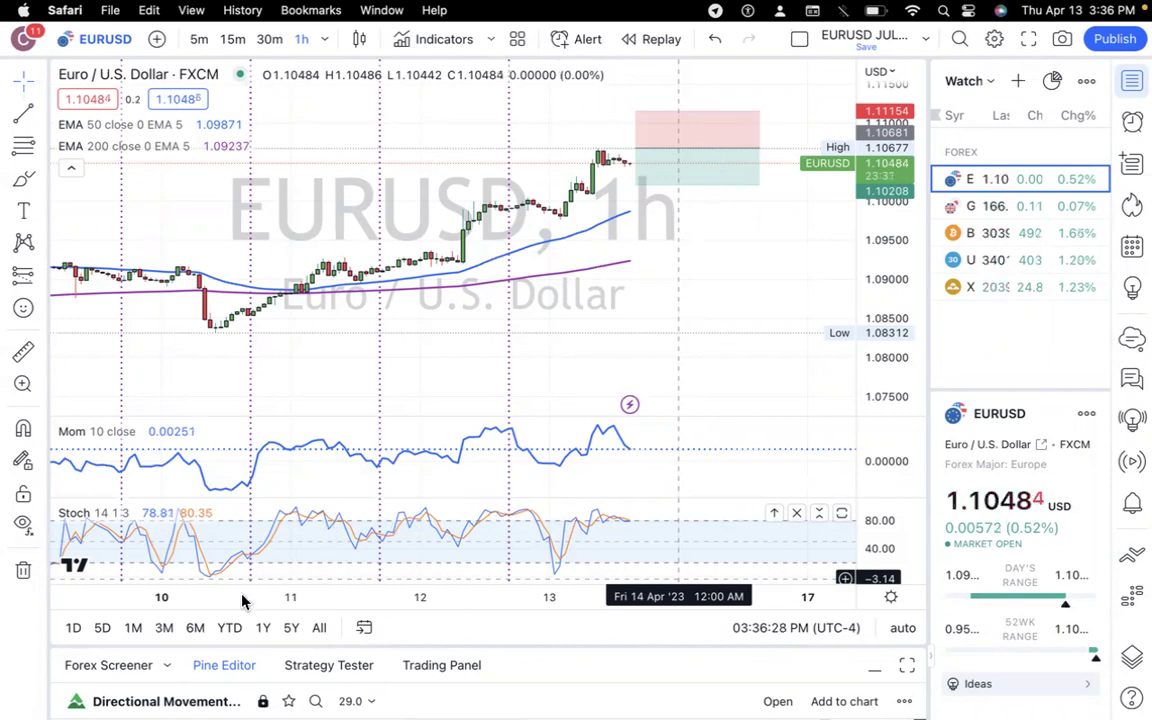
Set the short position's entry price to 1.10750 and profit ticks to 250, targeting 1.10500
double_click(660, 148)
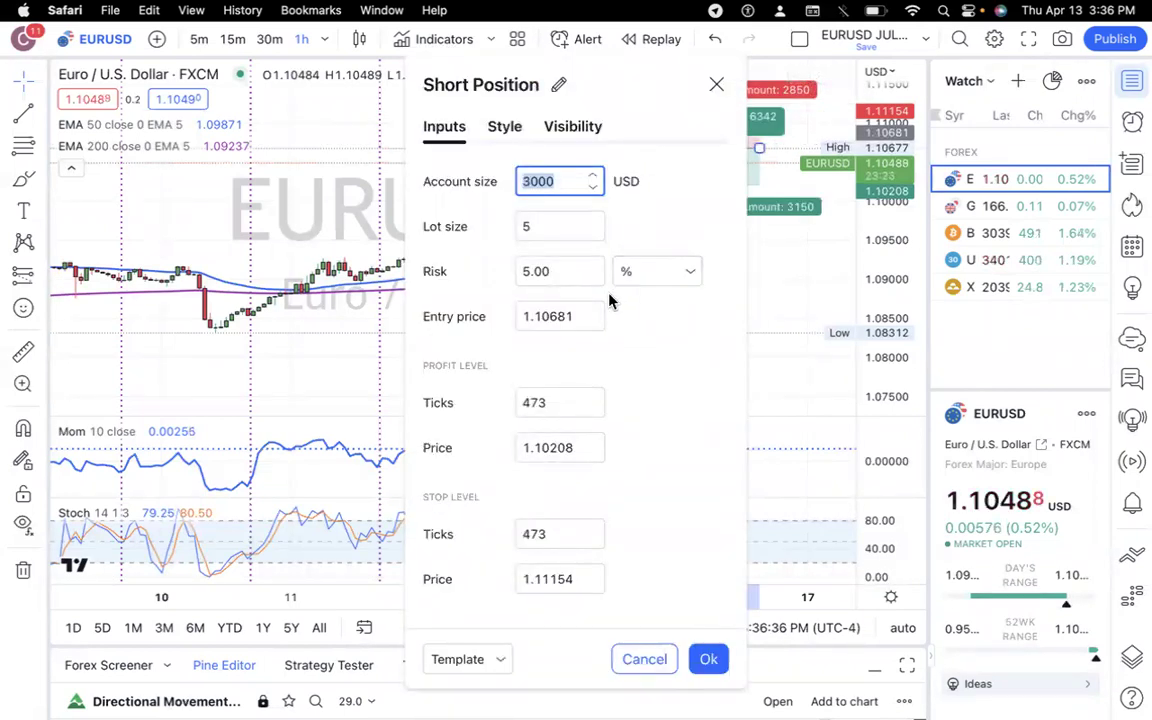
left_click_drag(579, 316, 551, 314)
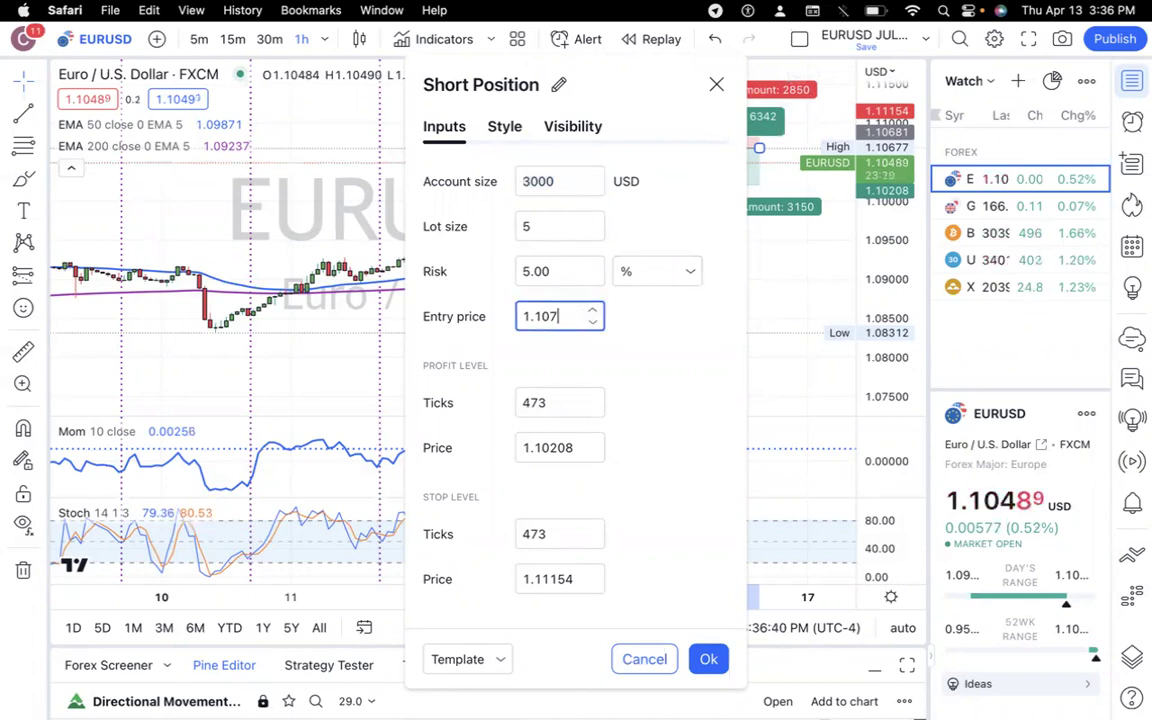
left_click(600, 365)
left_click_drag(560, 401, 500, 410)
type("250")
left_click(577, 562)
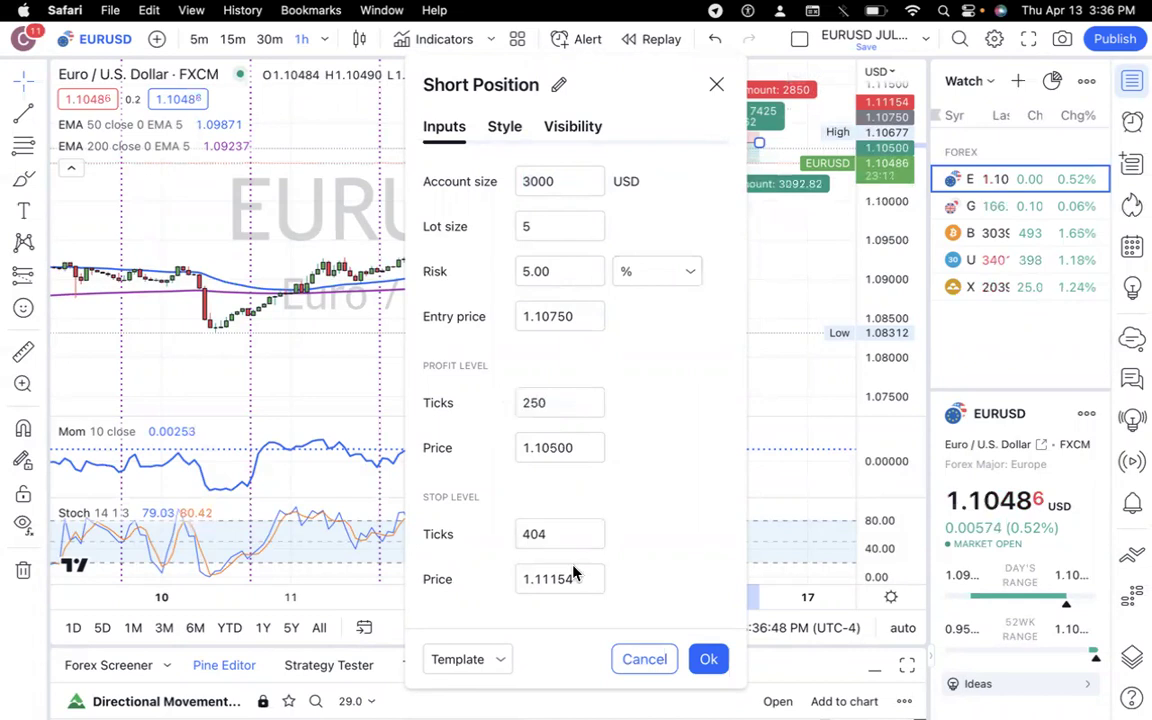
Set the short position's stop ticks to 250, putting the stop at 1.11000, and close settings
left_click(555, 534)
left_click_drag(555, 534, 491, 527)
type("250")
left_click(678, 480)
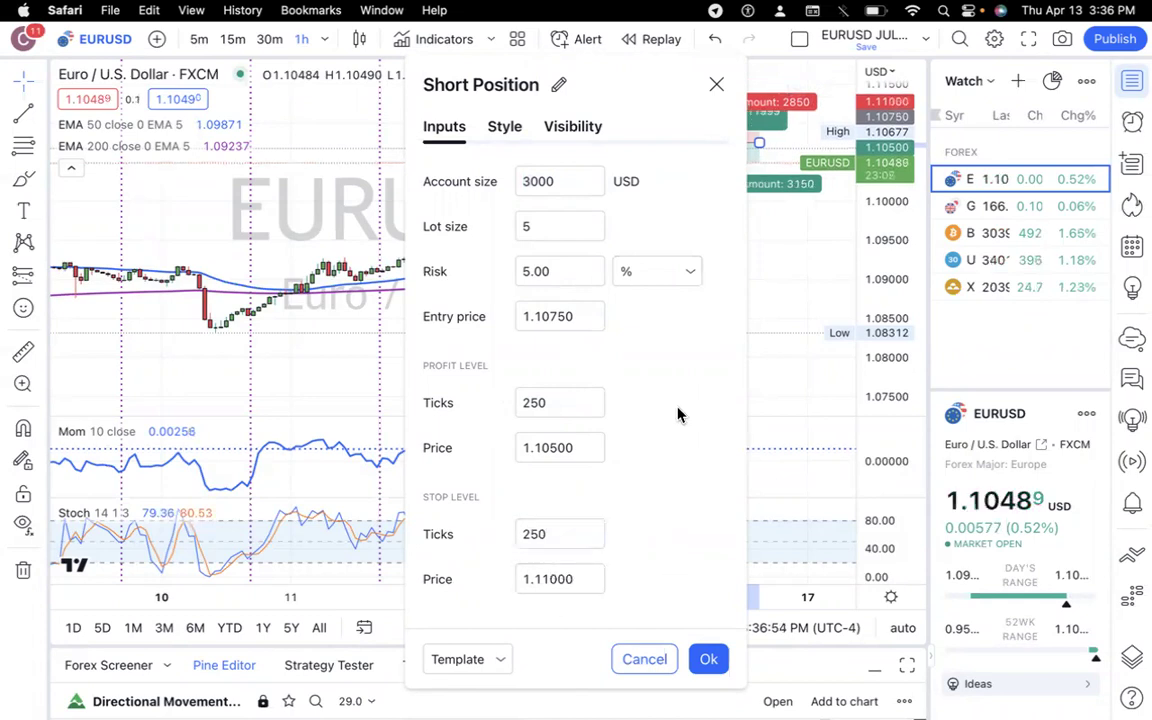
mouse_move(540, 700)
left_click_drag(613, 441, 686, 405)
left_click_drag(629, 571, 645, 566)
mouse_move(548, 302)
left_mouse_down()
mouse_move(599, 334)
mouse_move(562, 300)
left_mouse_up()
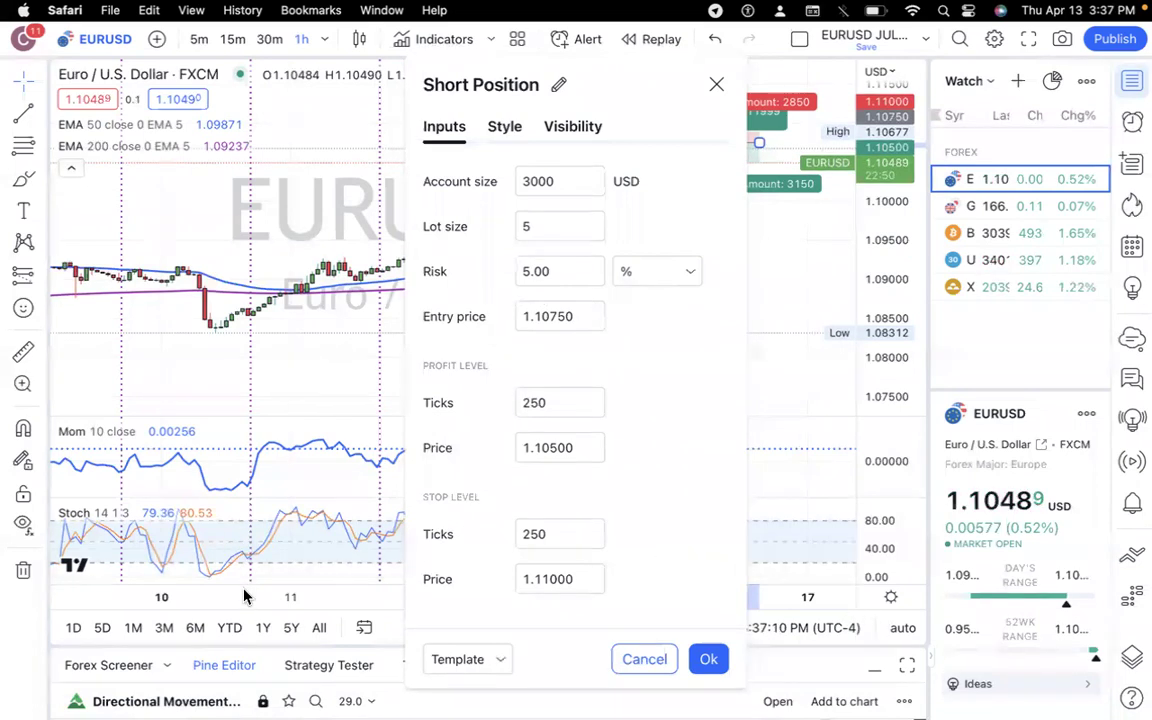
left_click(717, 85)
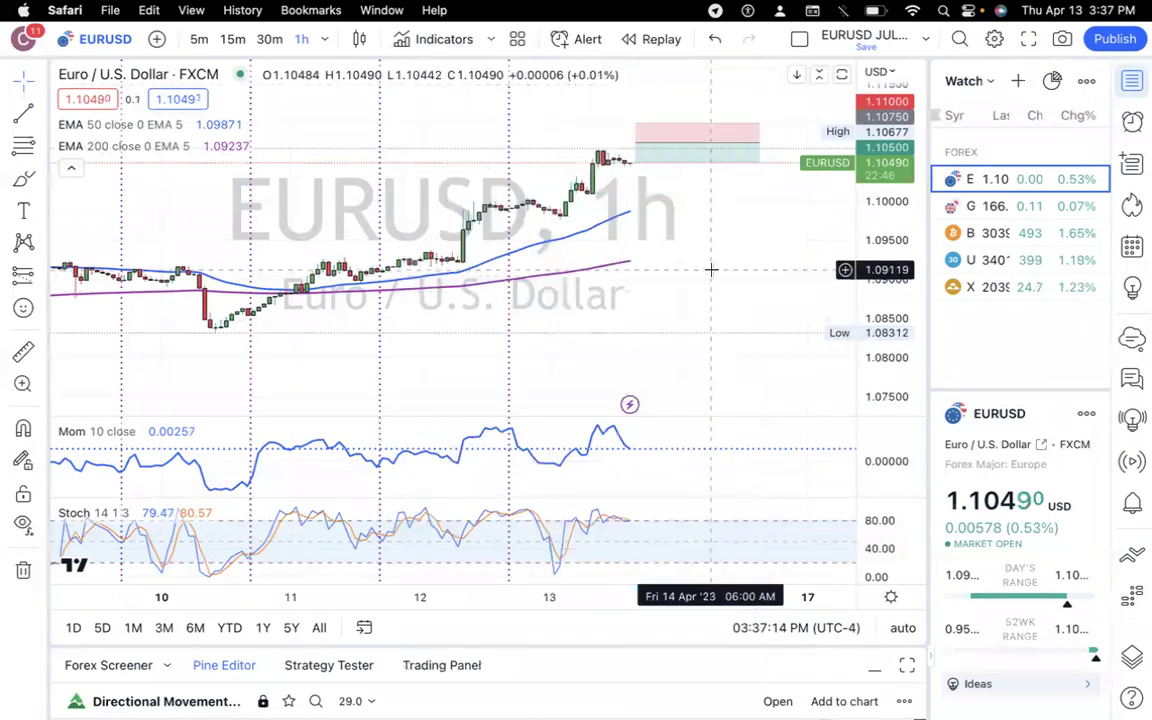
Change the short position's profit ticks to 750, moving the target to 1.10000
double_click(677, 146)
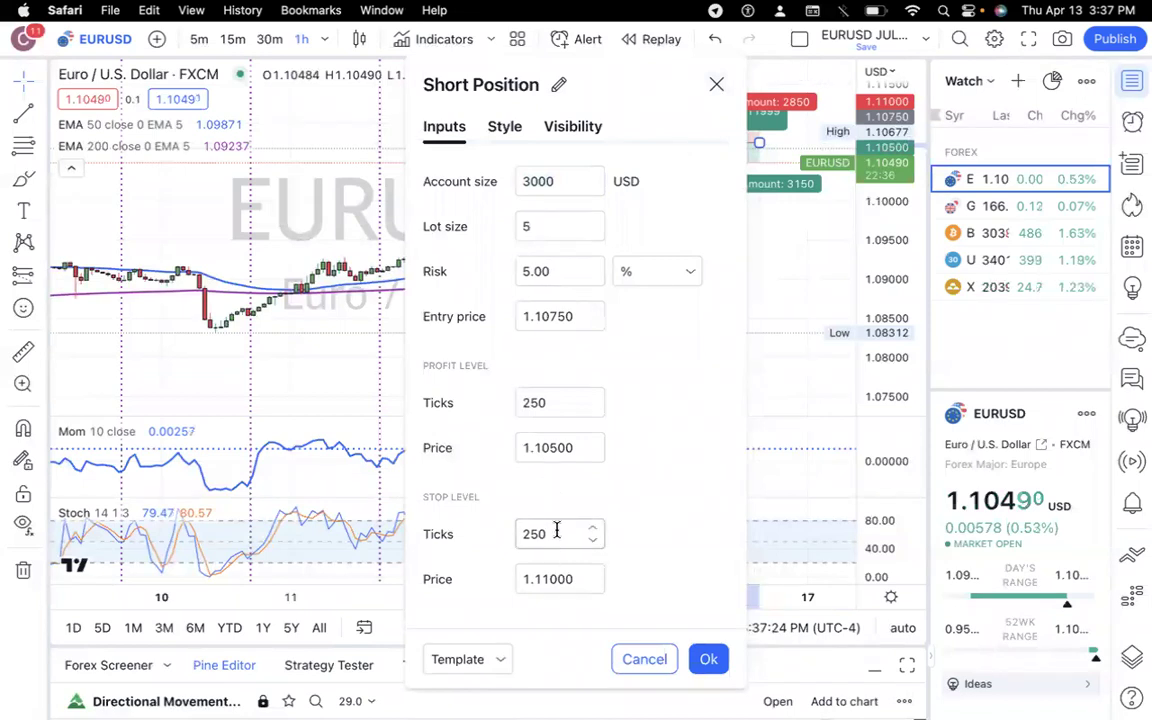
left_click(557, 532)
left_click(563, 401)
left_click_drag(563, 401, 508, 402)
type("500")
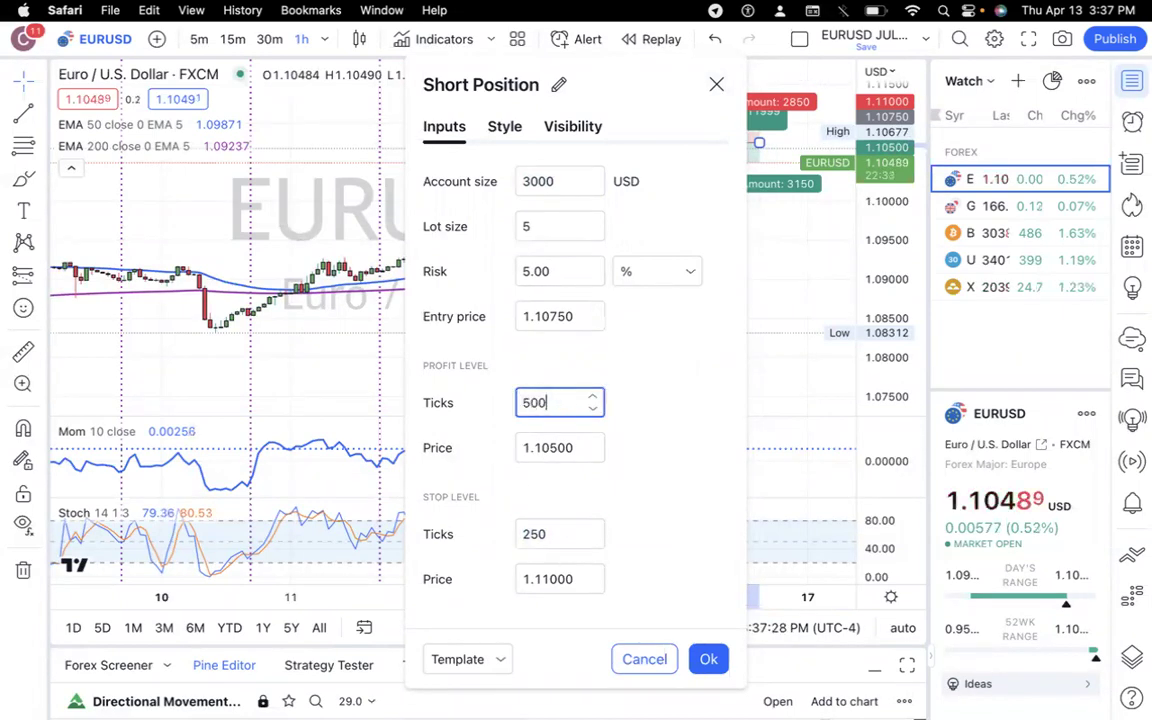
left_click(552, 432)
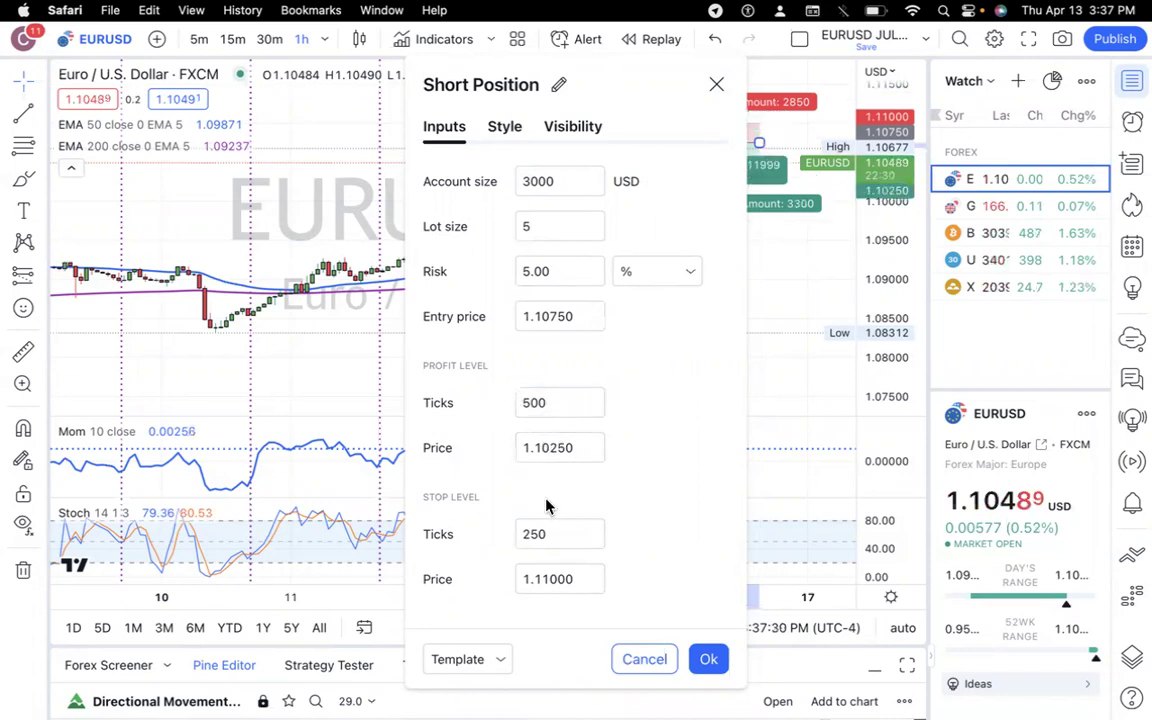
left_click_drag(563, 404, 503, 405)
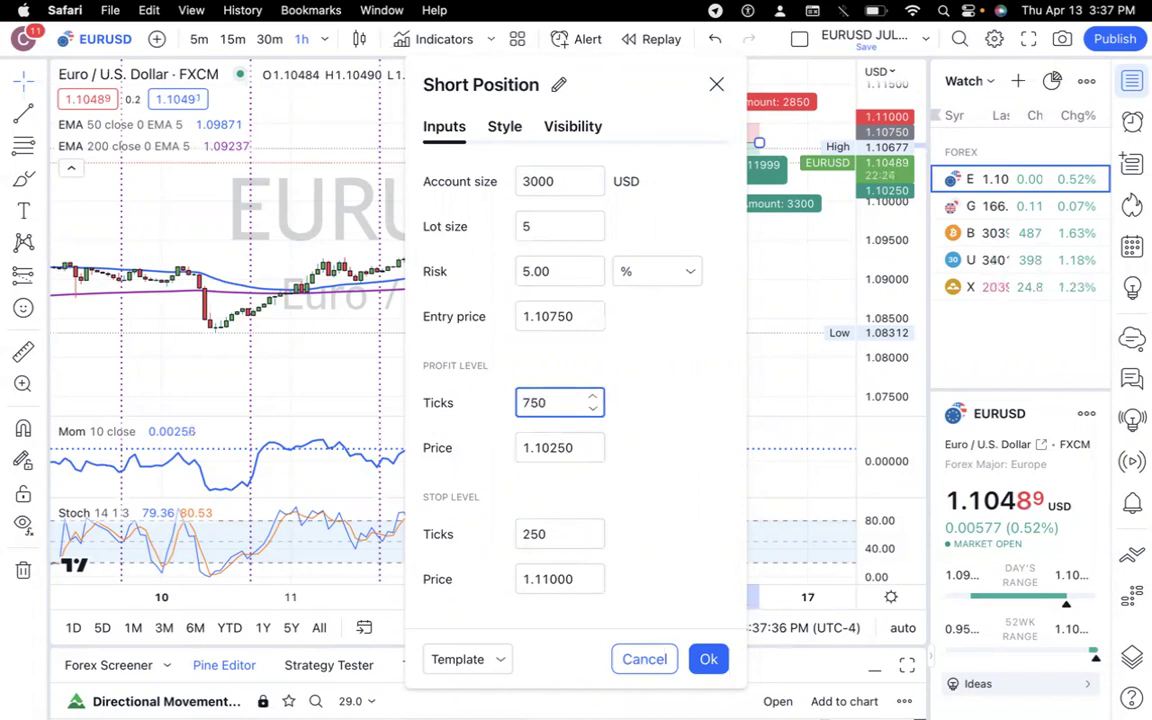
left_click(708, 658)
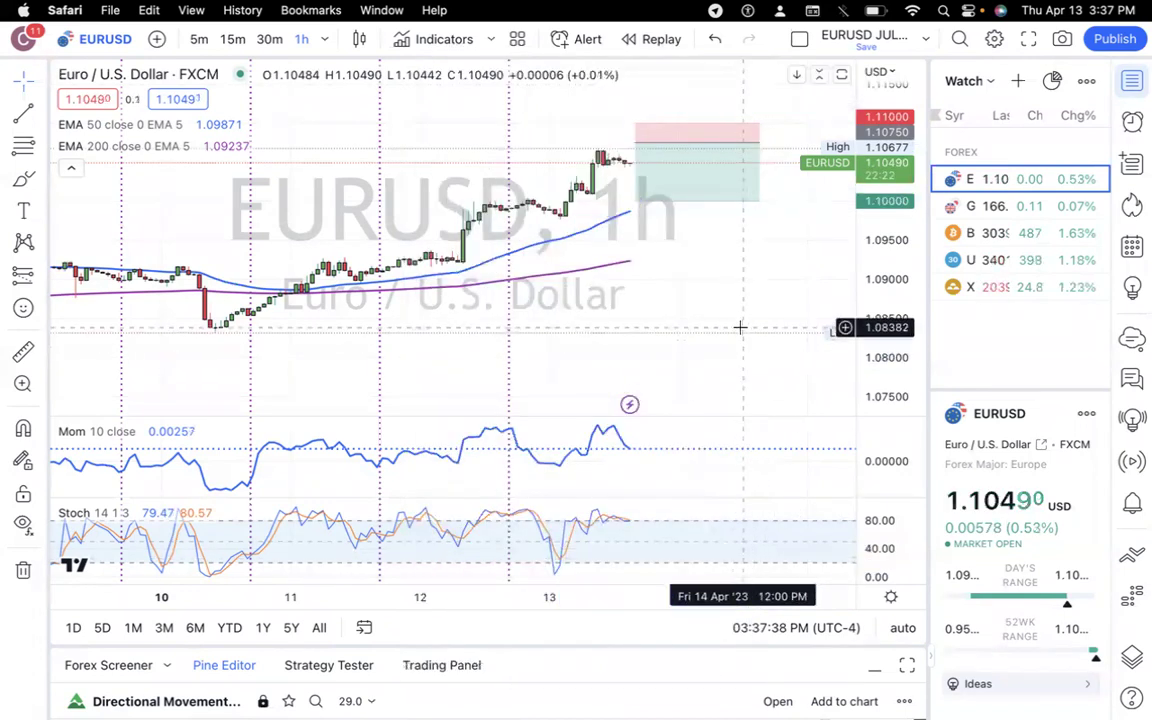